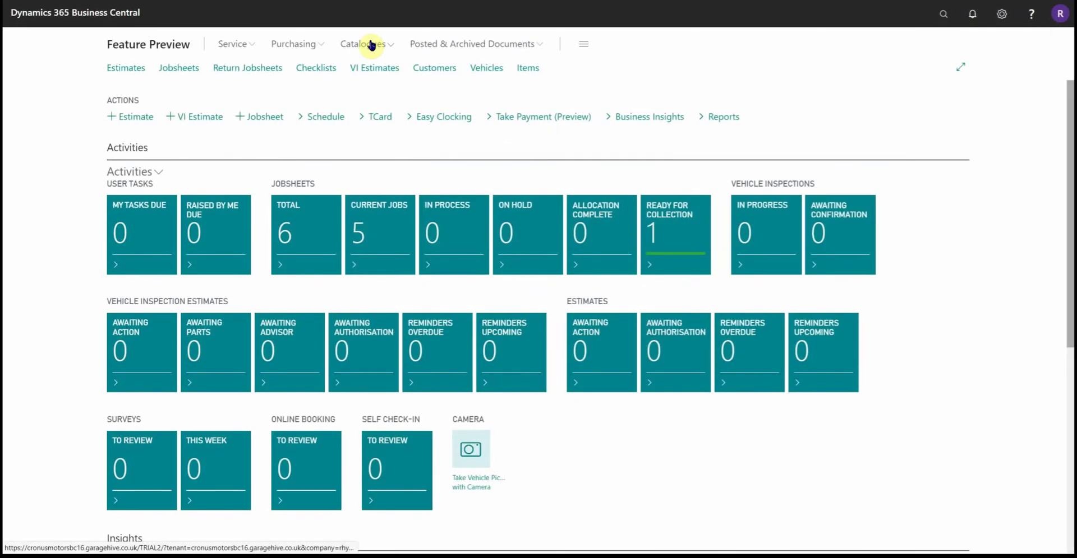
Step: Create a new service package numbered GOLD SERVICE with the description "Carry out gold service"
left_click(370, 45)
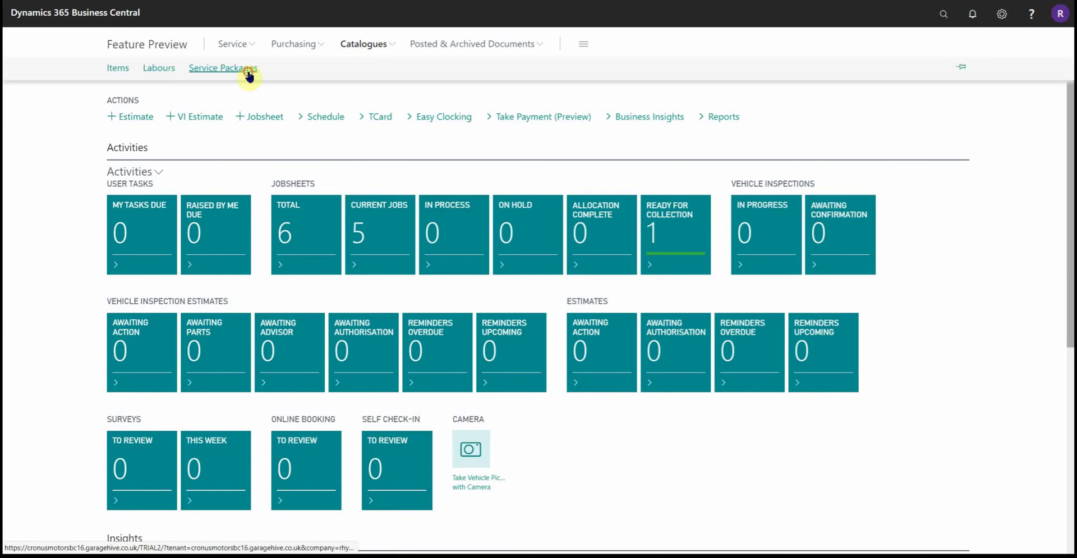
left_click(250, 69)
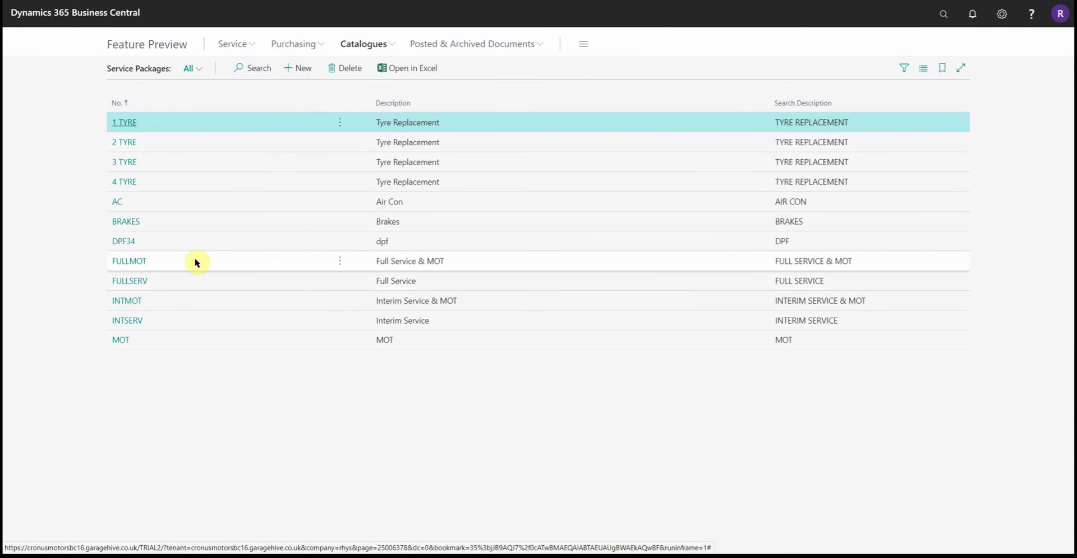
left_click(300, 69)
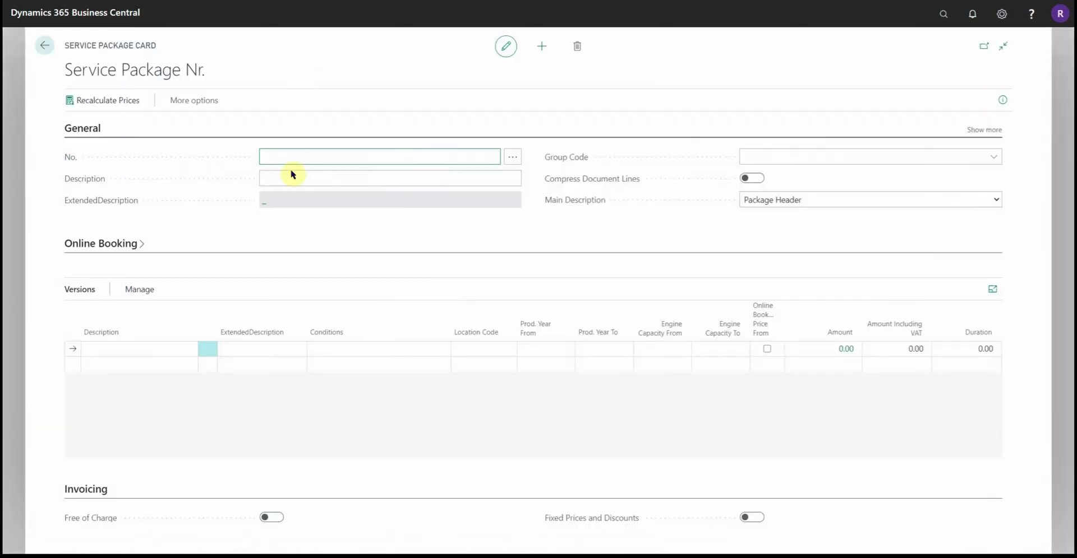
type("GOLD SERVICE")
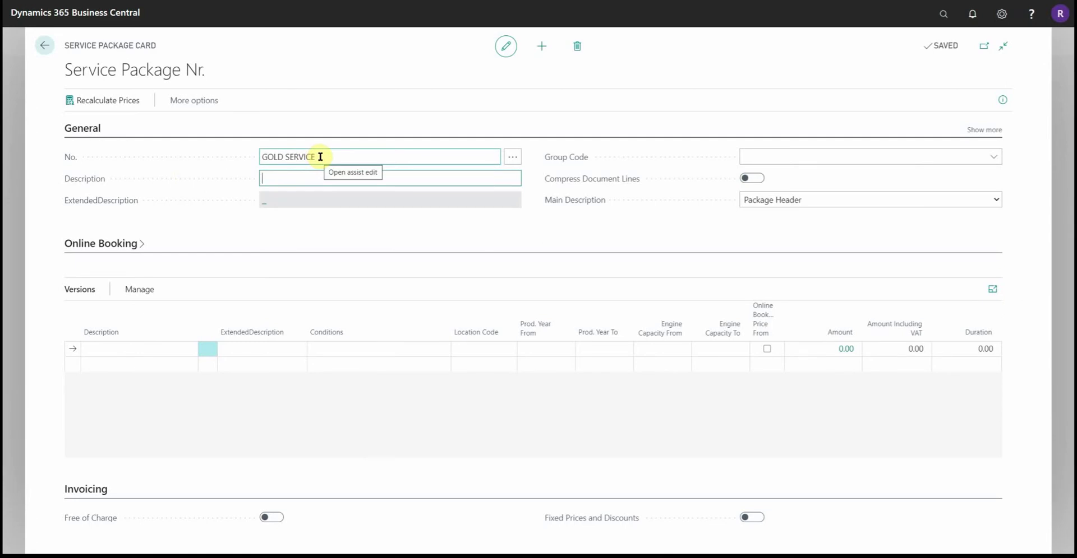
type("Carry out gold service")
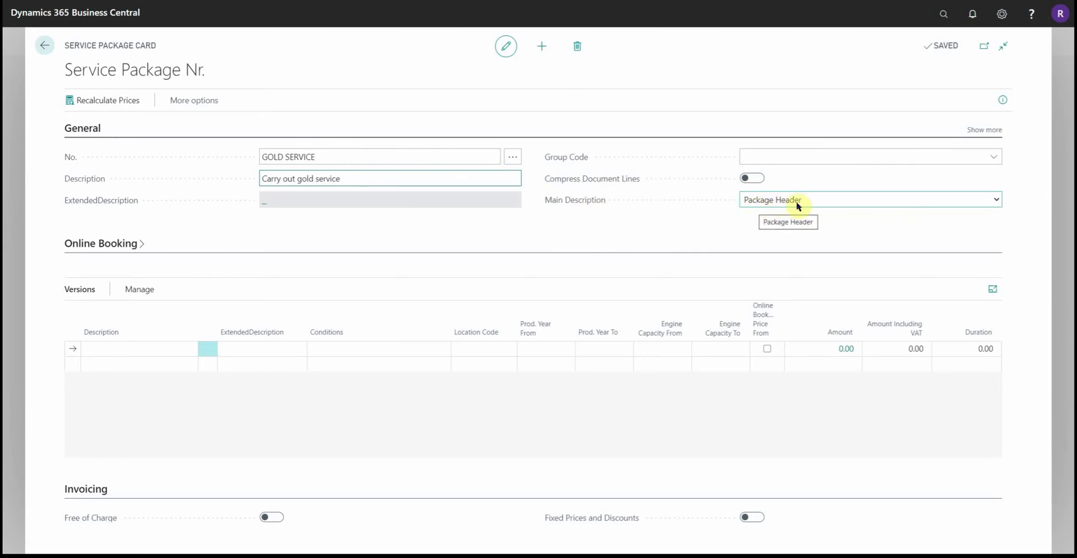
Step: Set the package's Main Description to Package Version and copy the package description into the first version line
left_click_drag(344, 180, 261, 182)
key("ctrl+c")
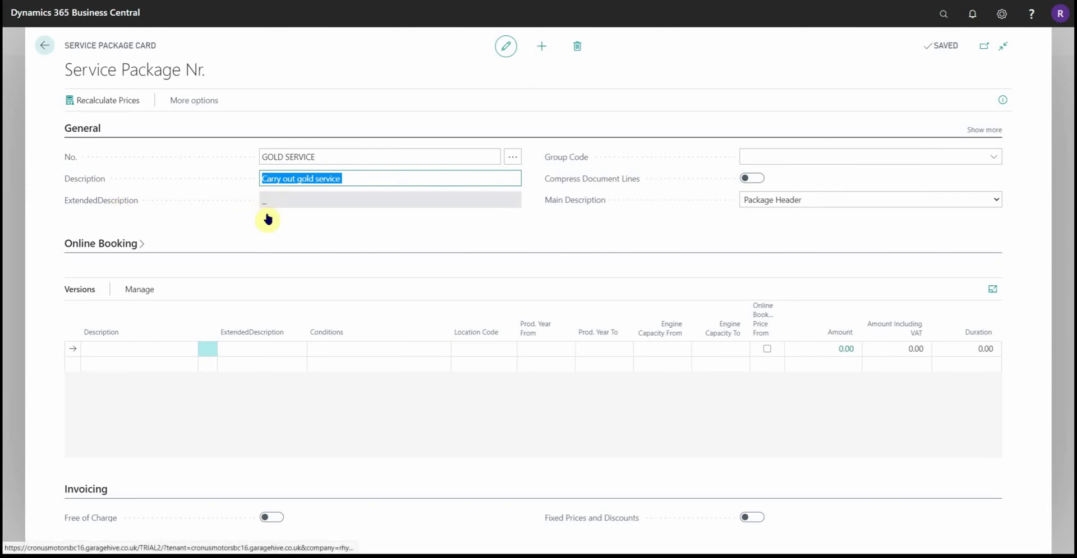
left_click(835, 202)
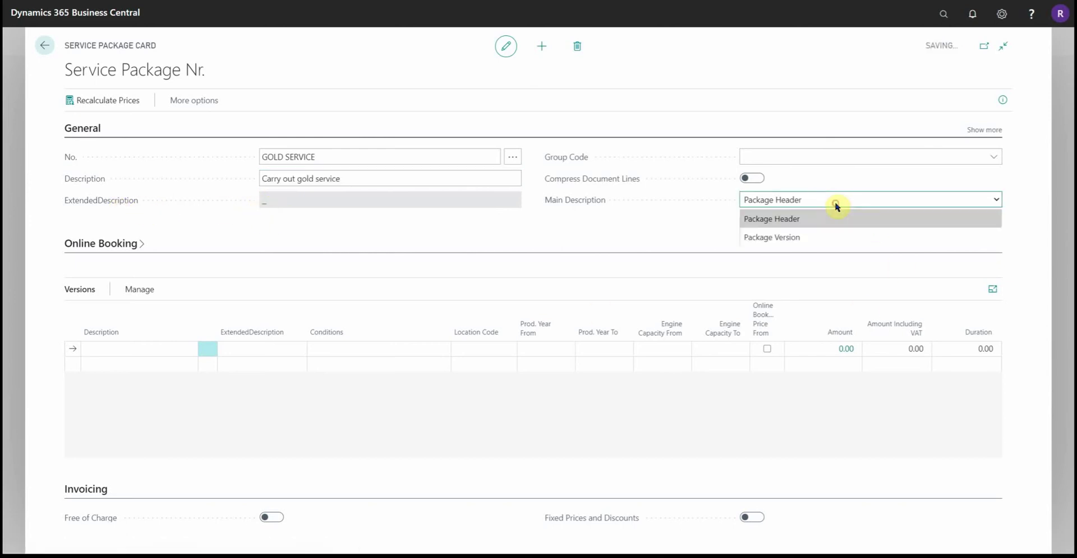
left_click(819, 241)
left_click(120, 351)
key("ctrl+v")
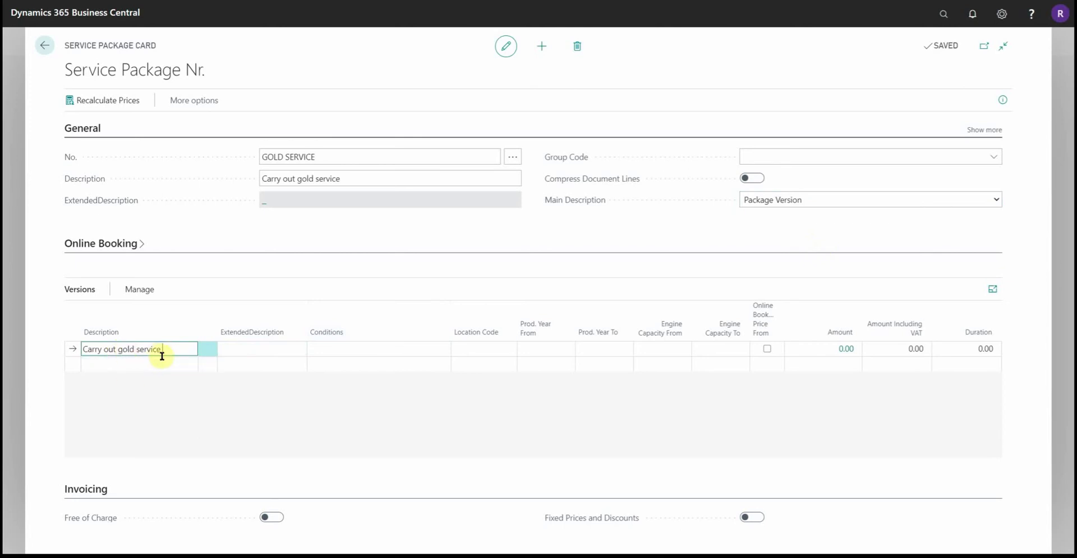
key("Tab")
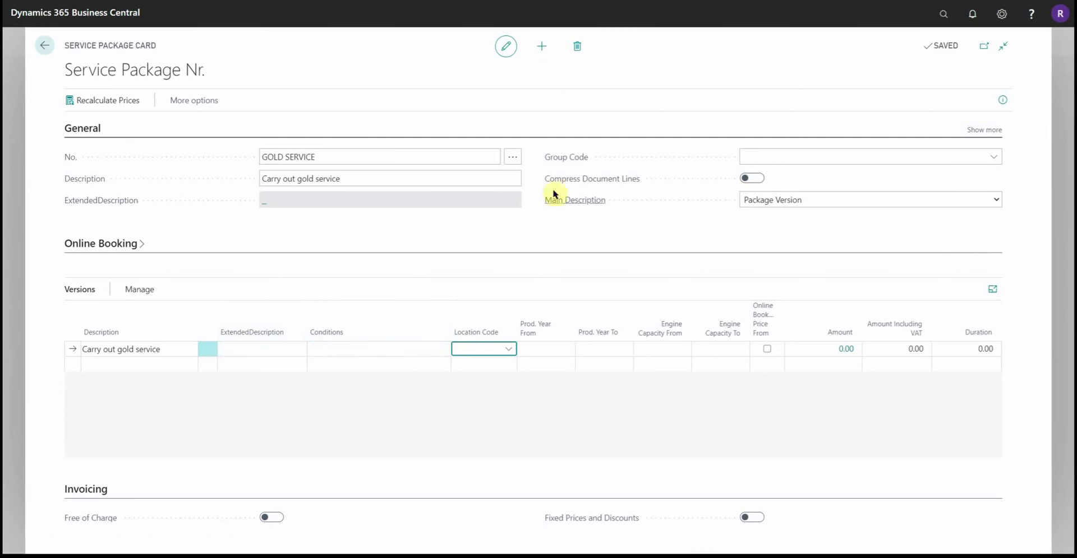
Step: Turn on Compress Document Lines for the GOLD SERVICE package
mouse_move(551, 187)
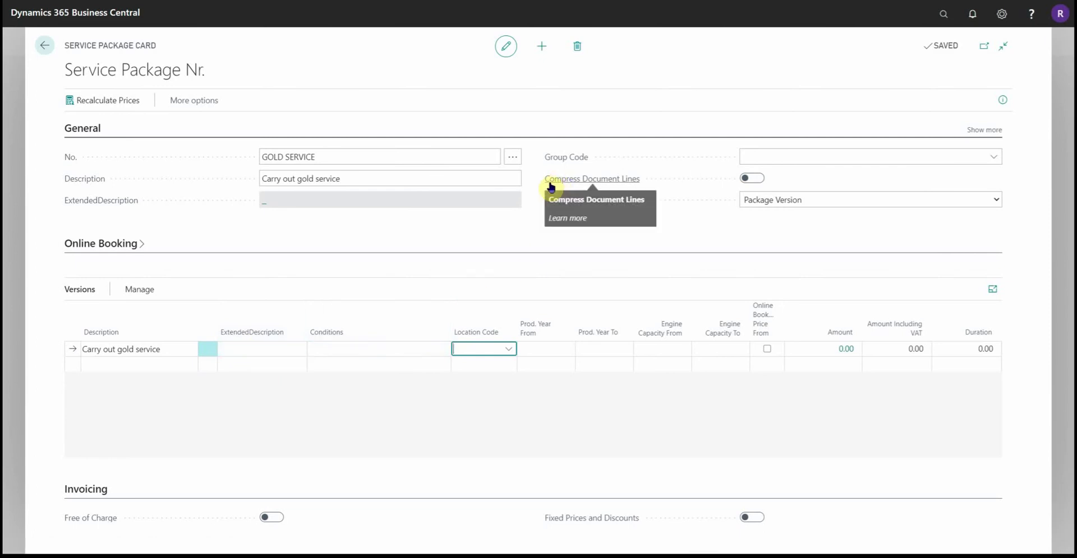
left_click(751, 180)
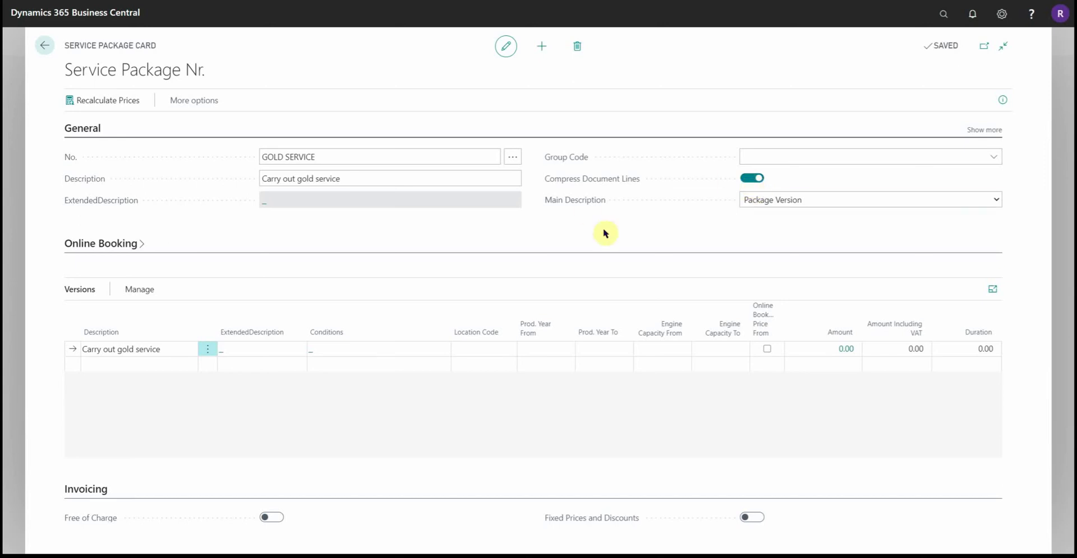
left_click(85, 349)
left_click_drag(85, 349, 172, 349)
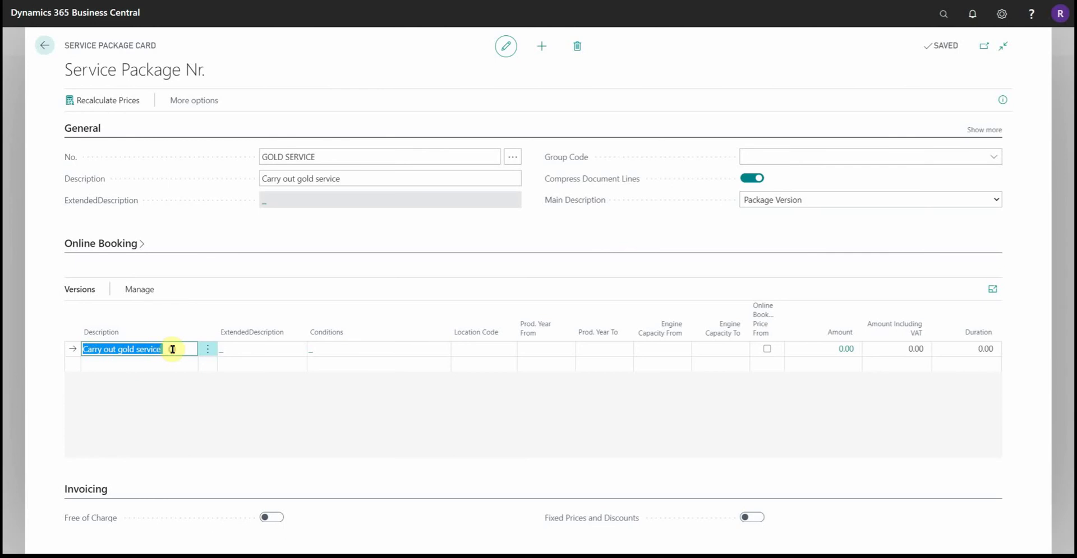
left_click(174, 362)
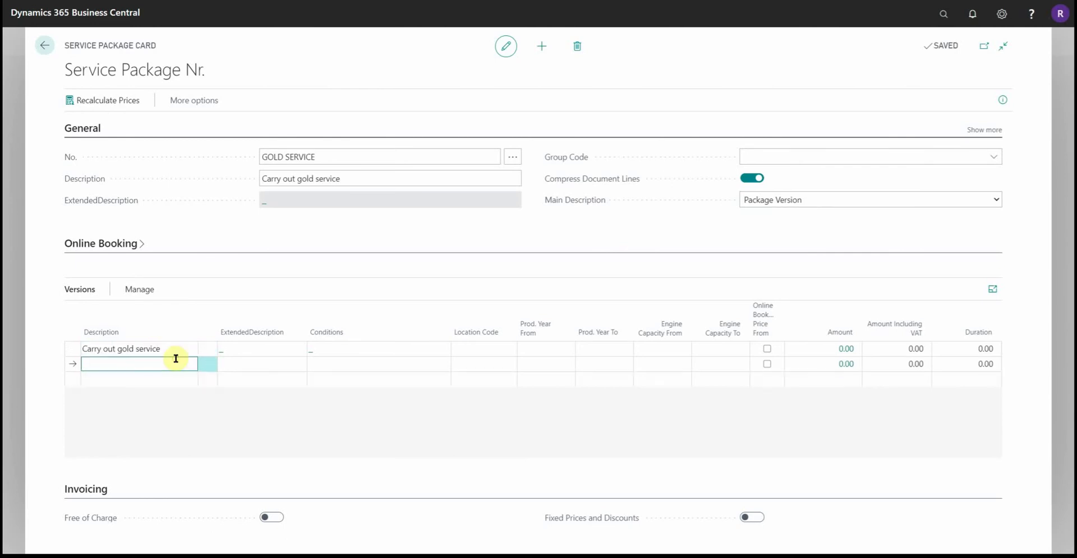
Step: Add version lines for 1.5 hours SERV labour at 60.00 and MISC oil filter at 15.00, oil at 15.00 and air filter at 30.00
left_click(846, 350)
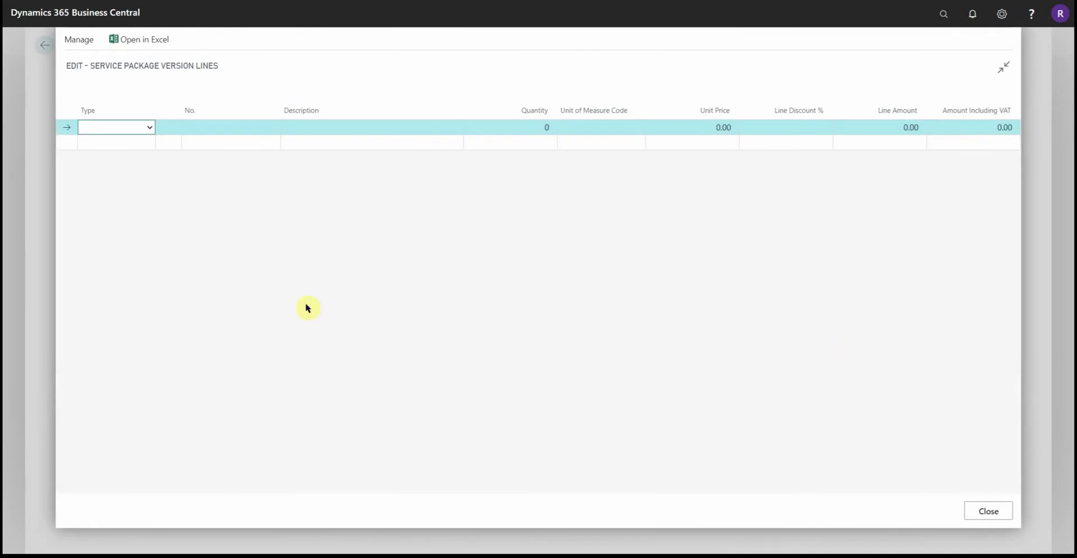
left_click(137, 128)
left_click(137, 183)
left_click(204, 128)
scroll(264, 231, "down", 1)
scroll(227, 243, "down", 1)
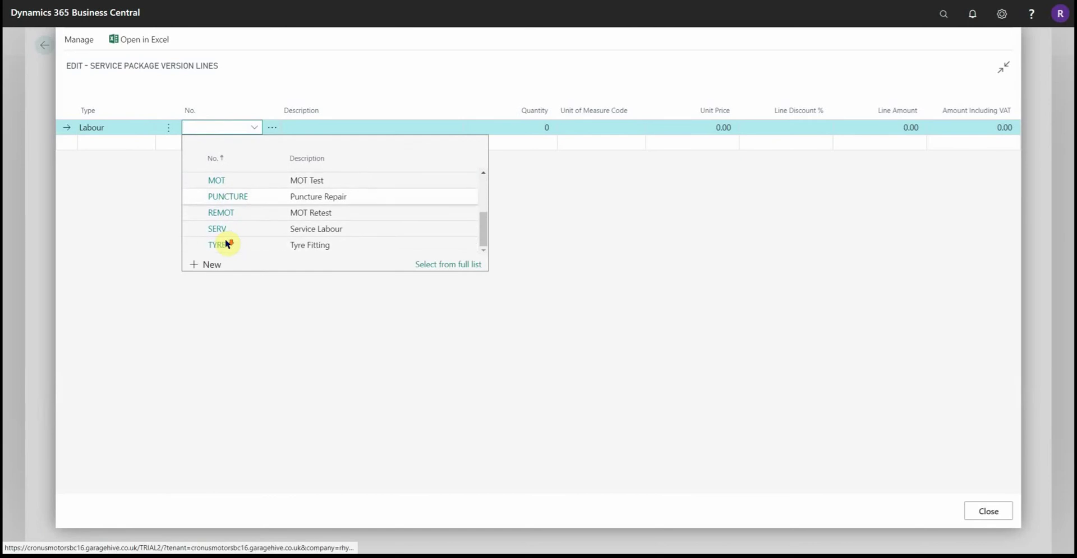
left_click(222, 235)
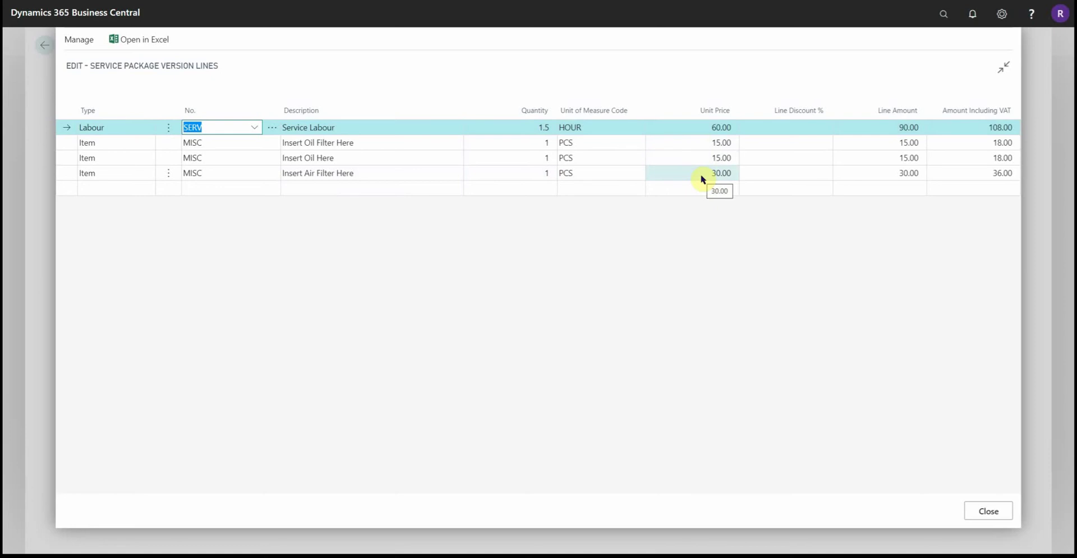
left_click(982, 508)
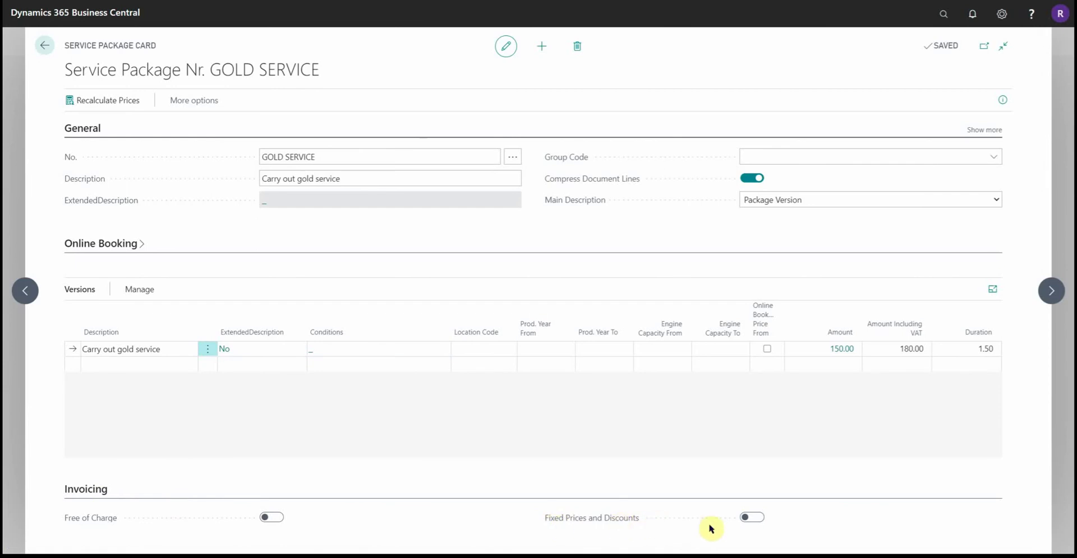
Step: Turn on Fixed Prices and Discounts and allow fixed-price quantity changes on the package's Insert Oil Here line
left_click(741, 523)
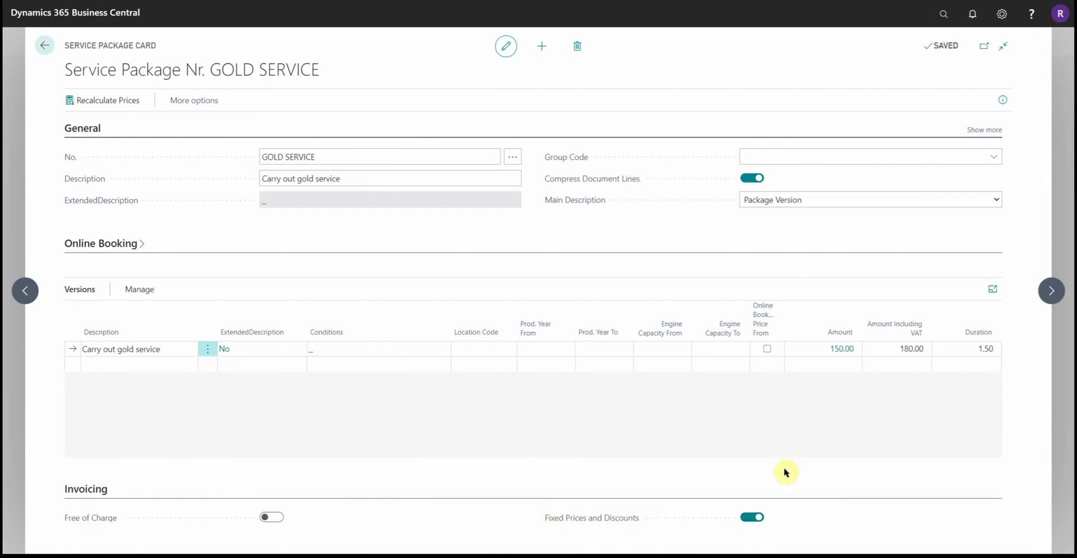
left_click(845, 351)
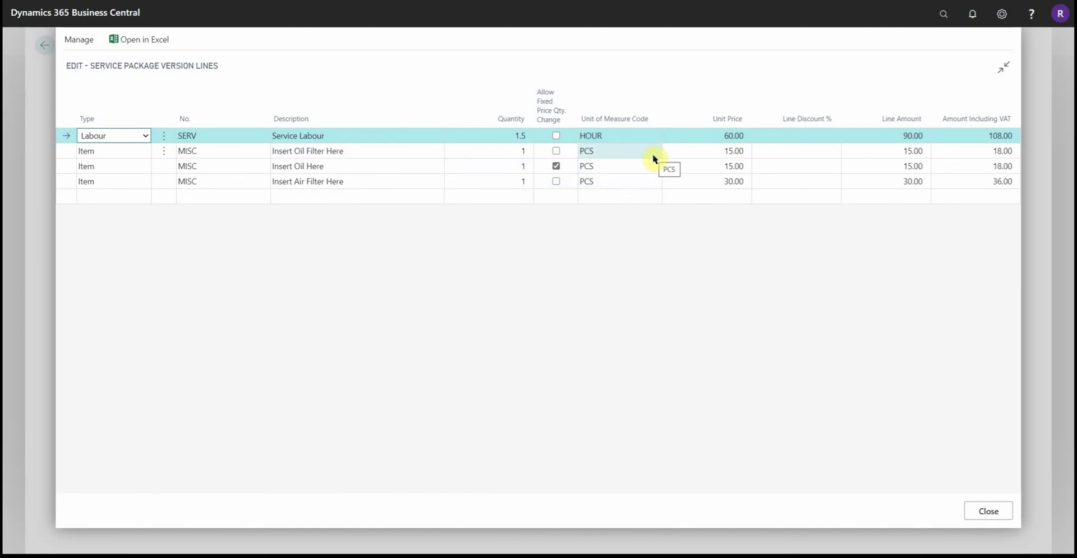
left_click(988, 511)
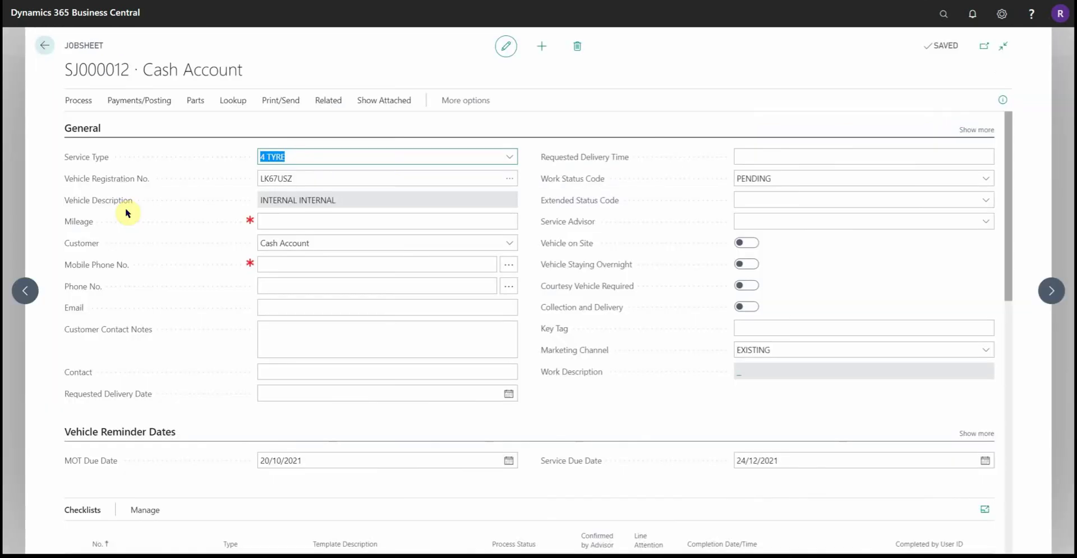
Step: Add the GOLD SERVICE package to the lines of the Cash Account jobsheet through the service package lookup
scroll(128, 213, "down", 10)
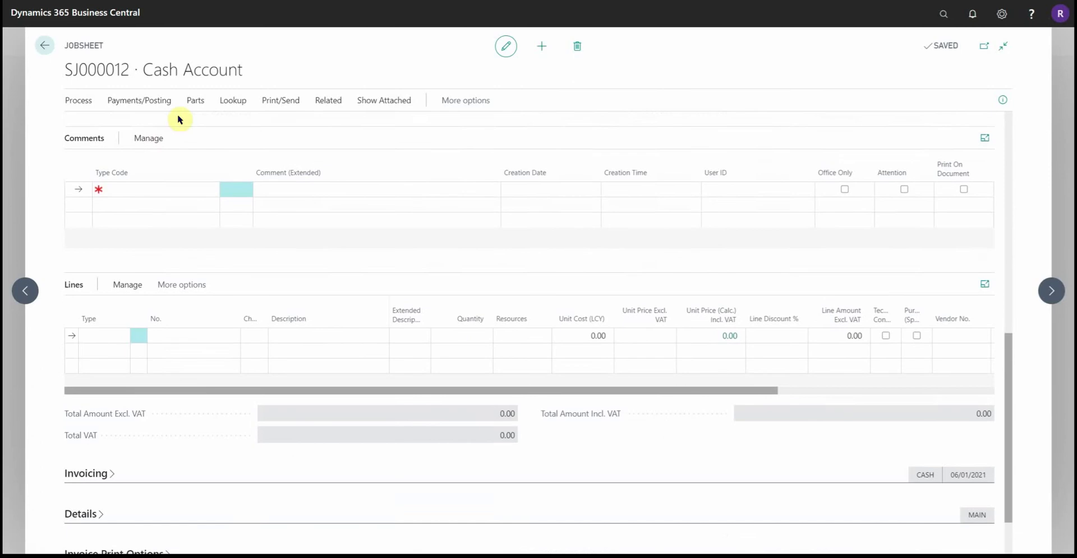
left_click(227, 101)
left_click(168, 131)
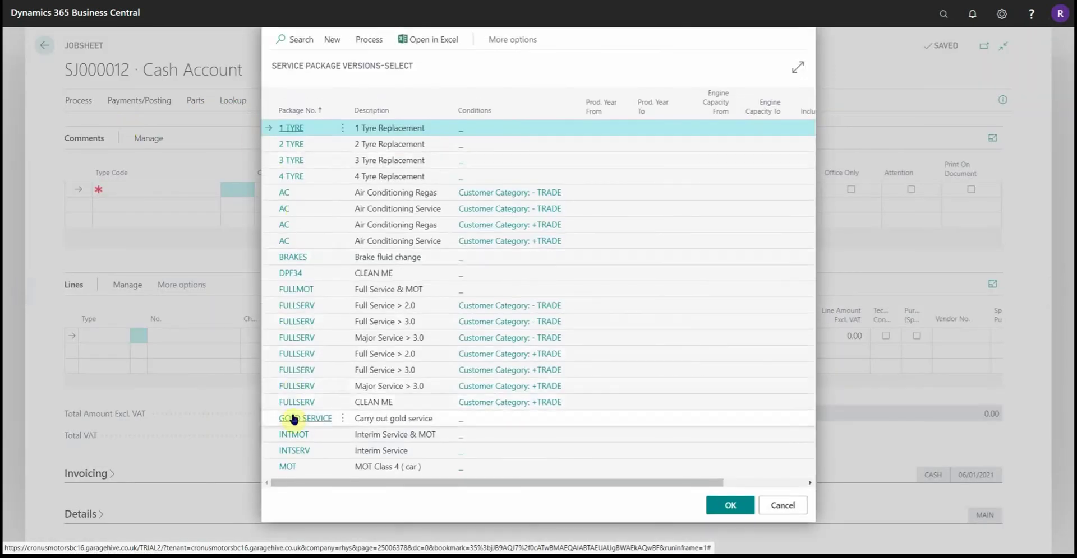
left_click(310, 420)
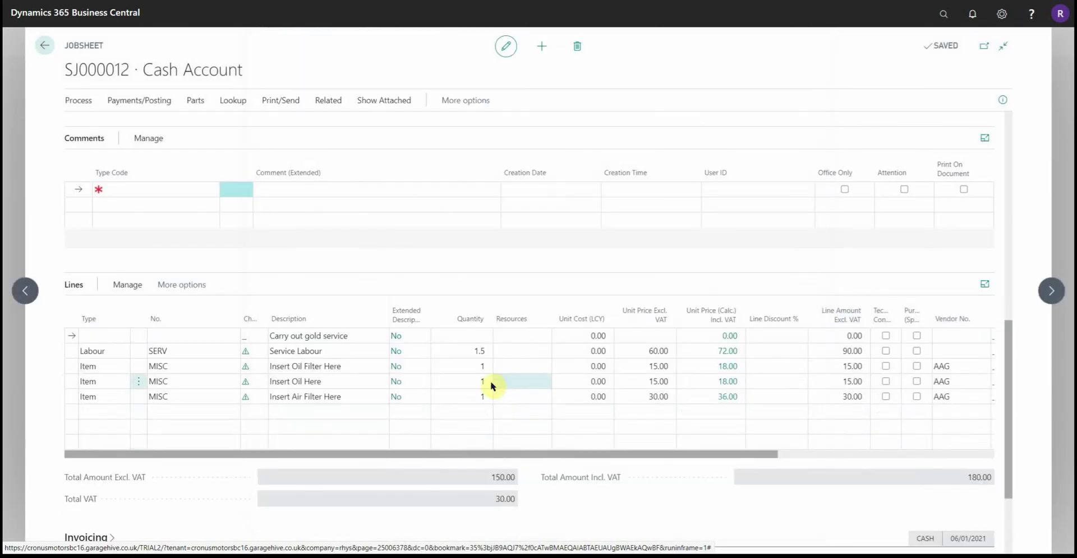
Step: Set the quantity of the jobsheet's Insert Oil Here line to 10 and check its unit price and line amount
left_click(470, 386)
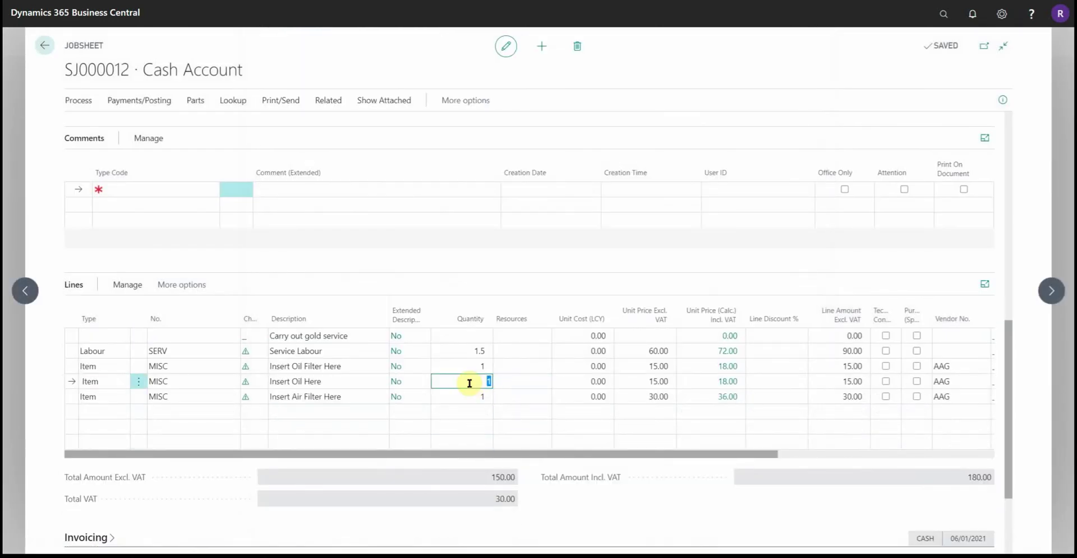
type("10")
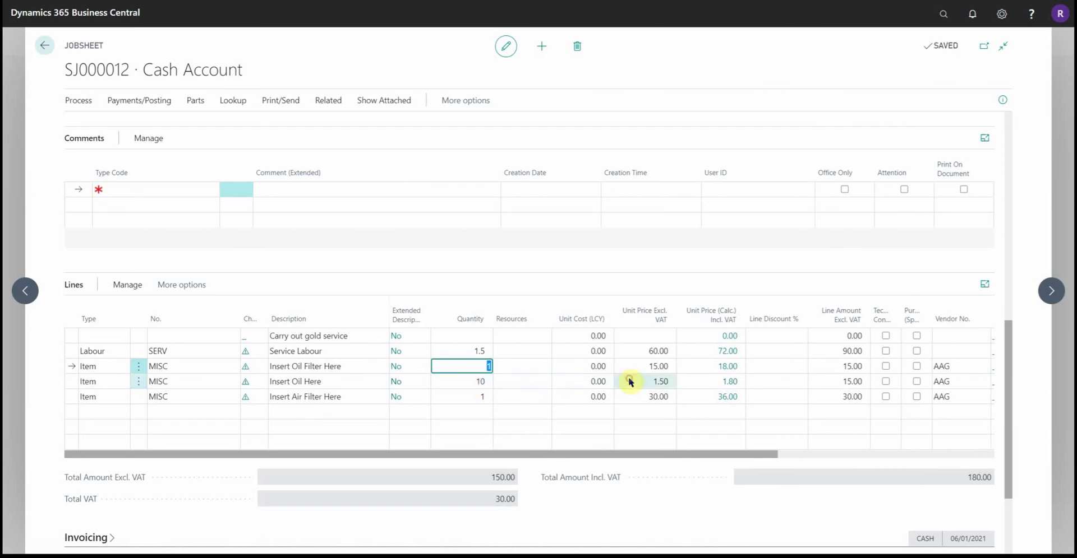
left_click(629, 380)
left_click(474, 380)
left_click(838, 382)
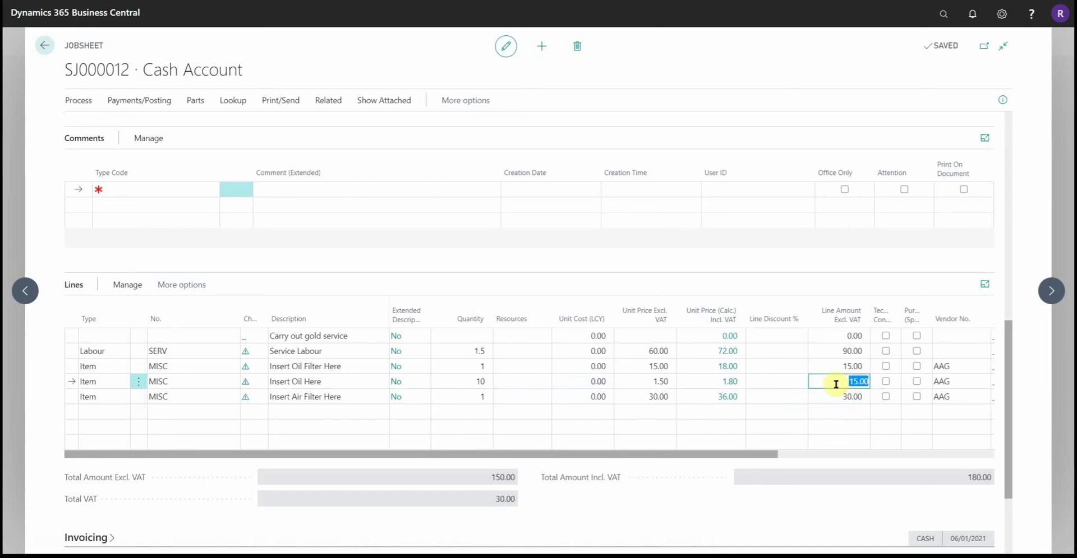
Step: Try a quantity of 5 on the Insert Oil Here line and restore the quantity to 10
left_click(475, 382)
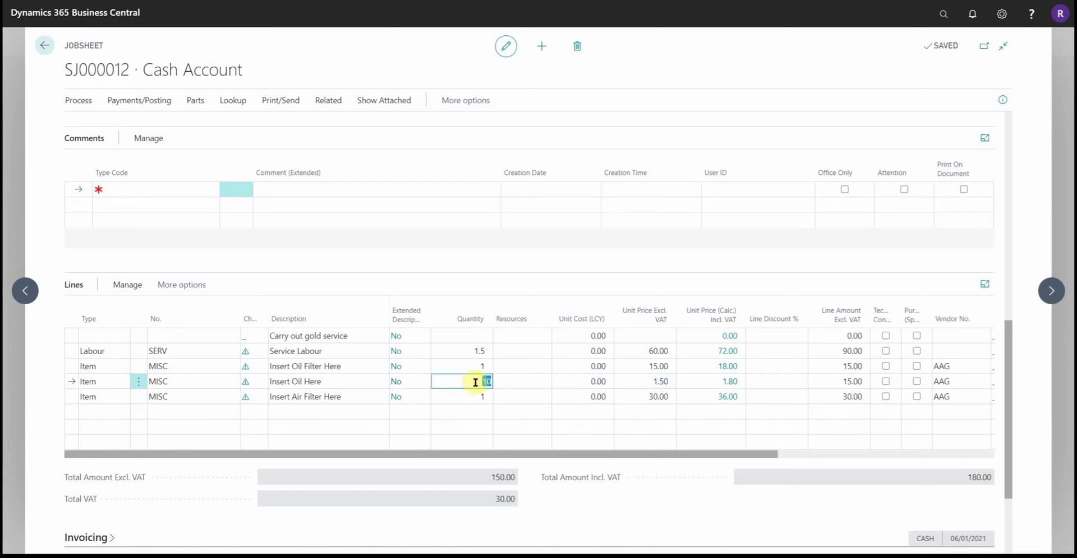
type("5")
key("Up")
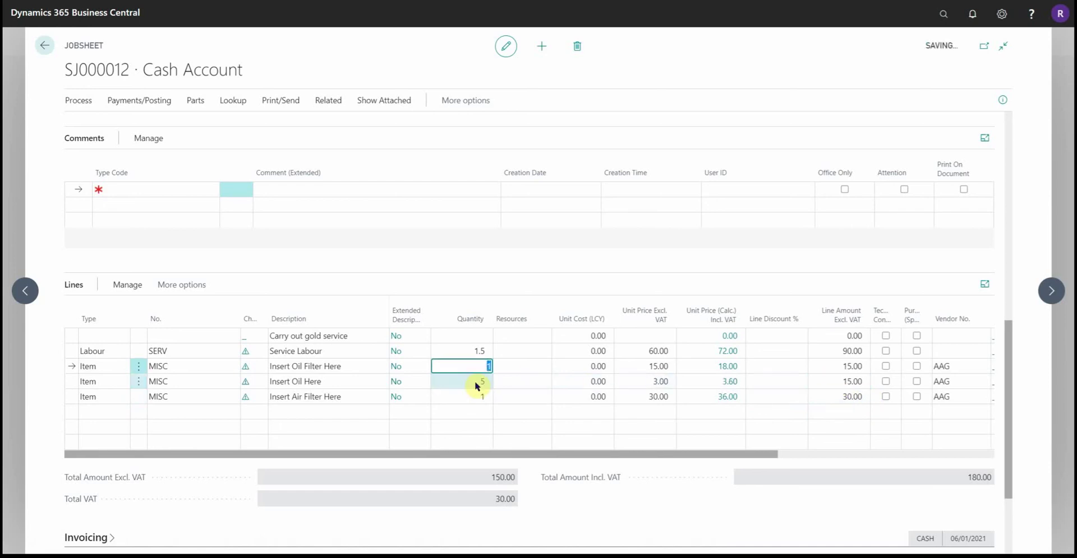
left_click(475, 383)
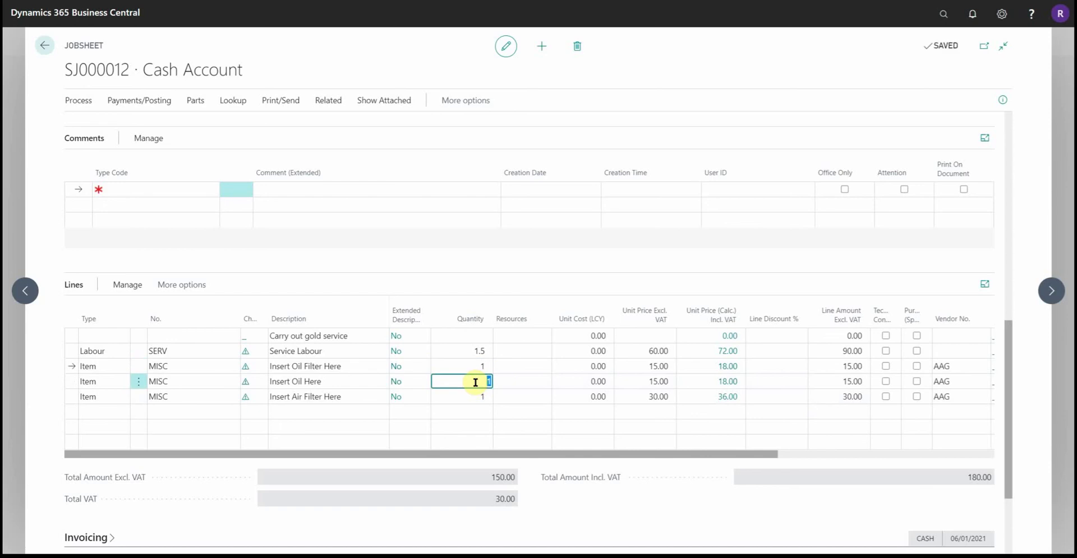
type("10")
key("Up")
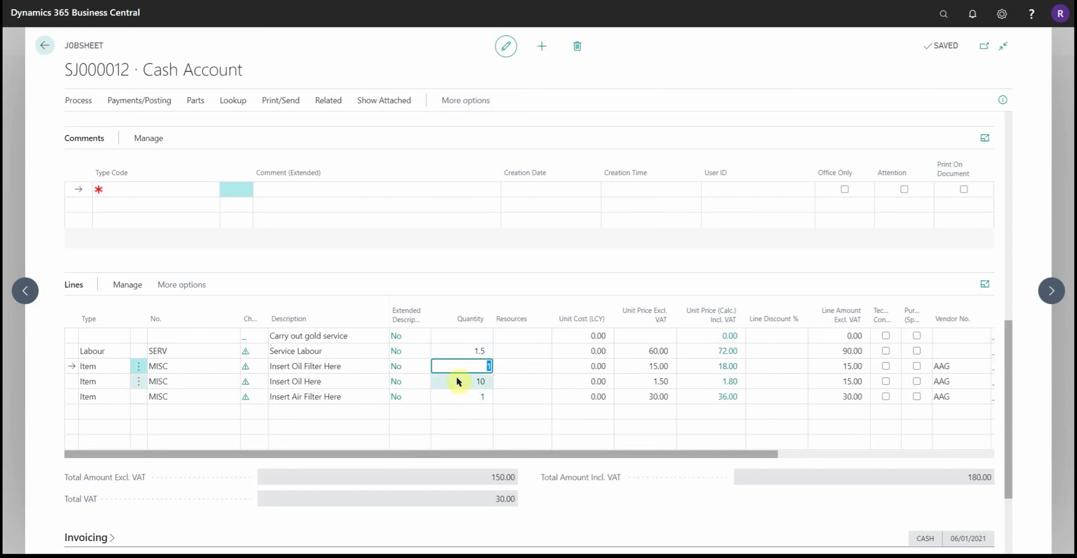
Step: Try to set the Service Labour line's quantity to 2, and decline losing the package's special prices
left_click(459, 352)
type("2")
key("Tab")
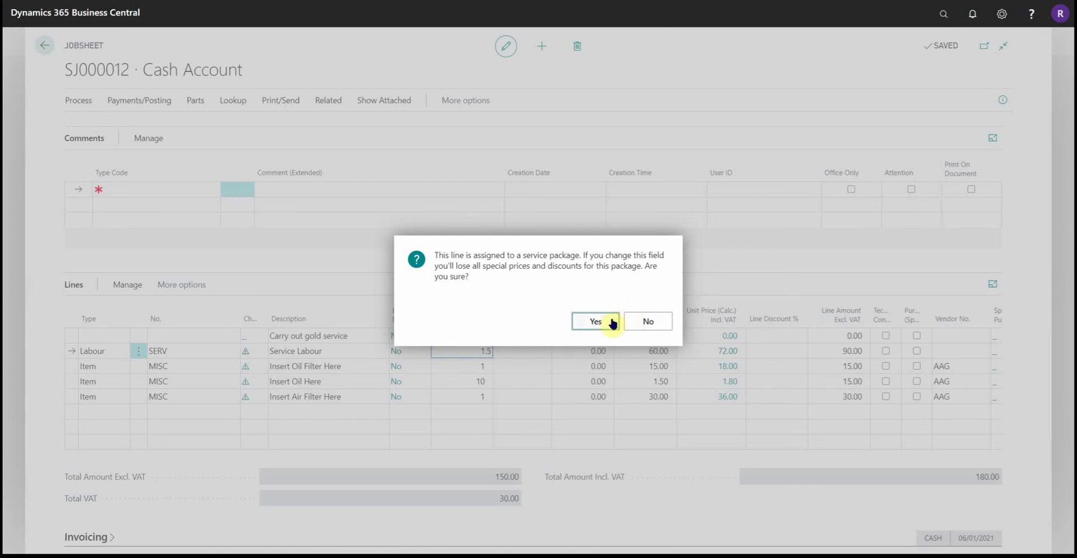
left_click(639, 321)
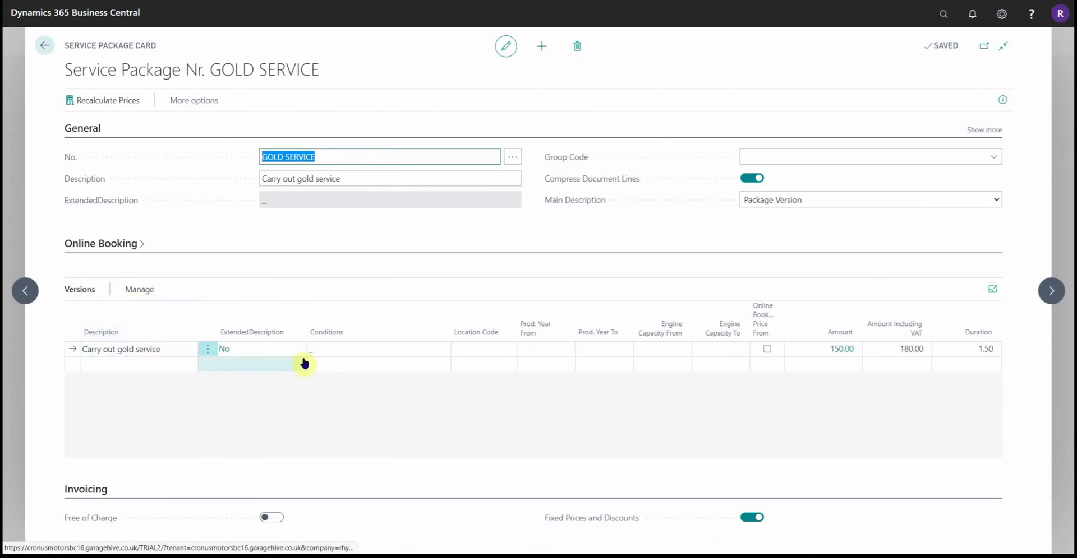
Step: Duplicate the "Carry out gold service" version on the GOLD SERVICE package card, keeping the version management actions pinned
left_click(143, 295)
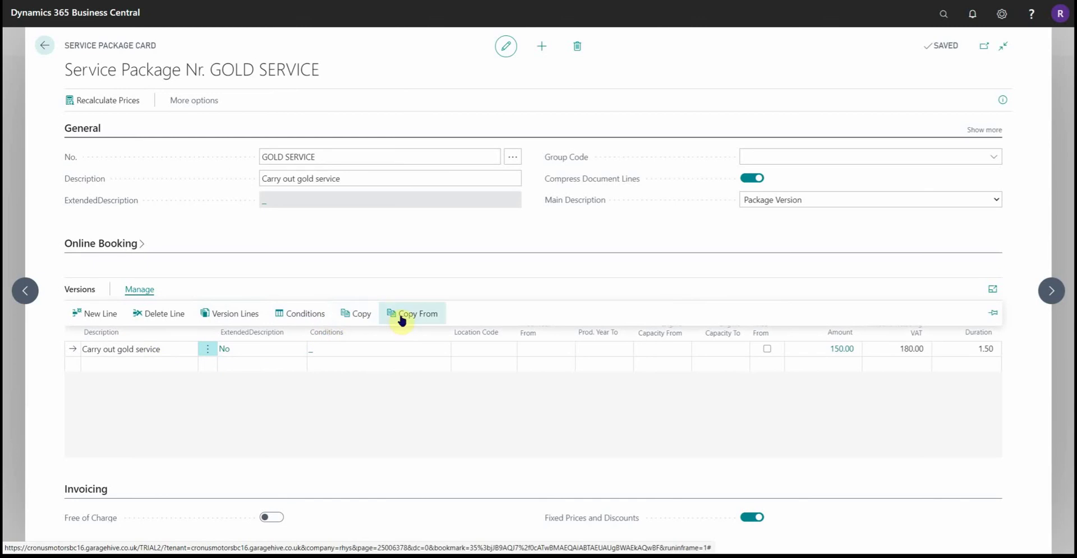
left_click(993, 313)
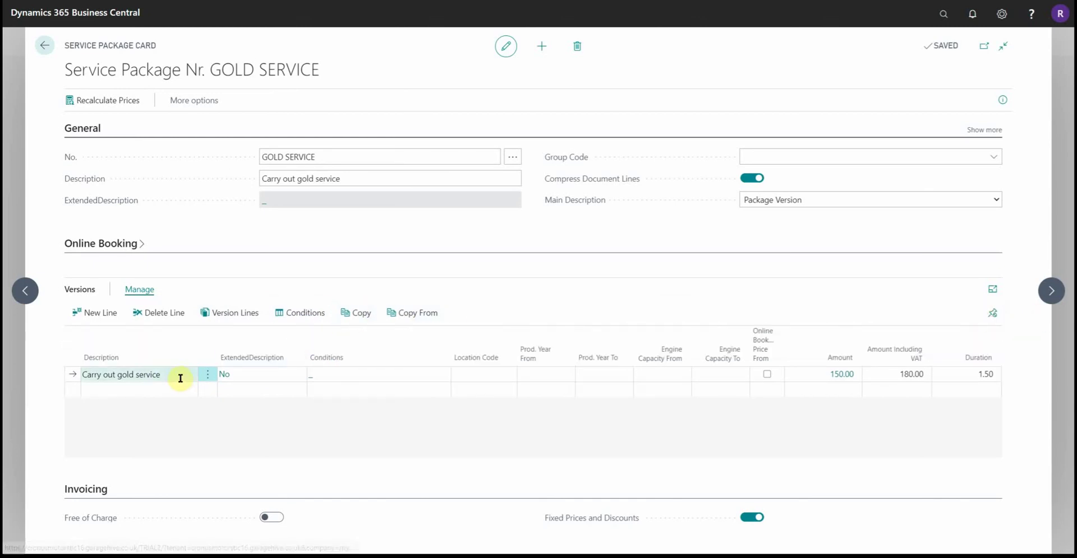
left_click(355, 315)
left_click(596, 314)
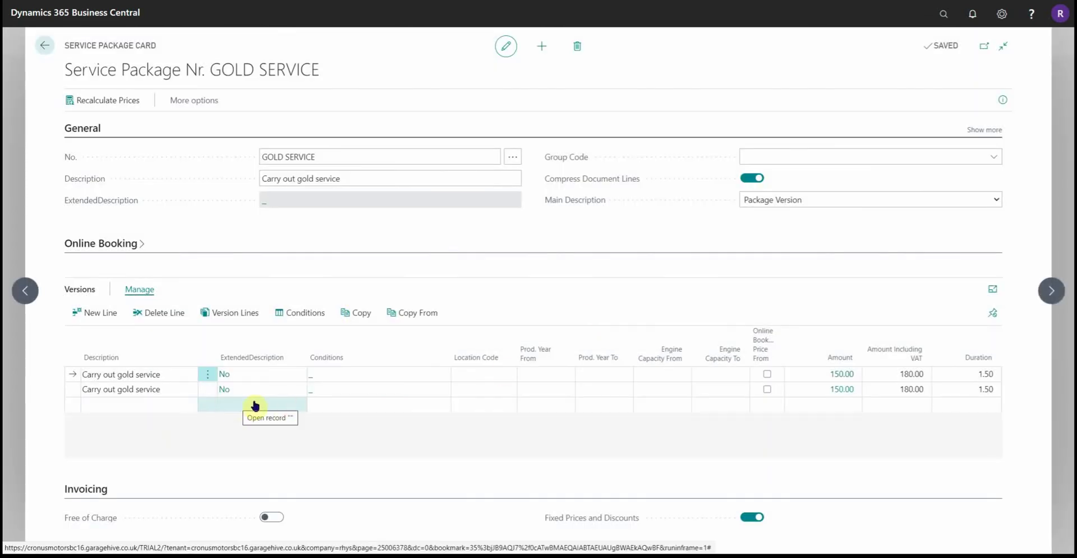
Step: Copy the FULLSERV package's "Major Service > 3.0" version with the - TRADE customer category condition into the GOLD SERVICE package
left_click(414, 317)
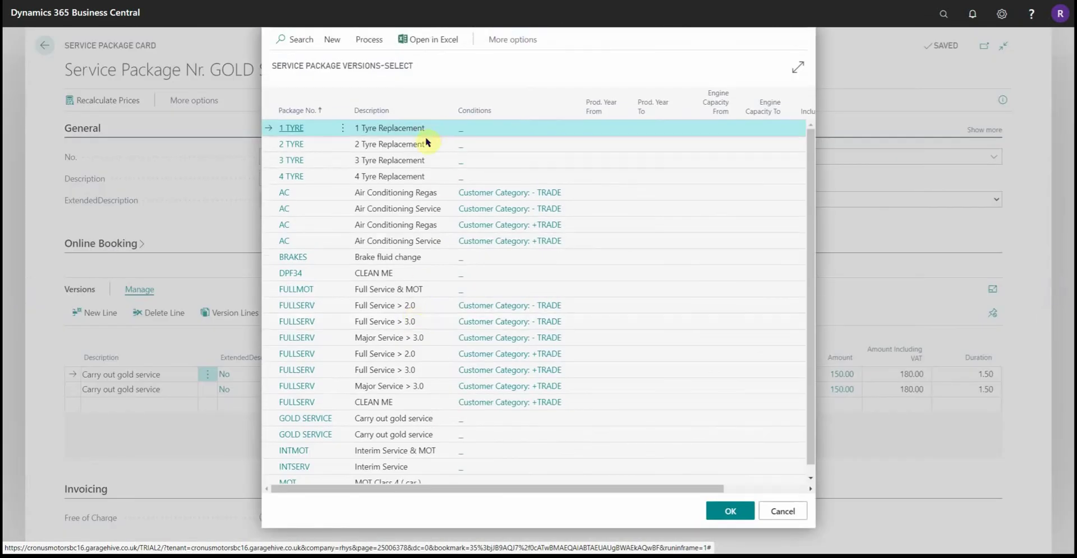
scroll(418, 207, "down", 1)
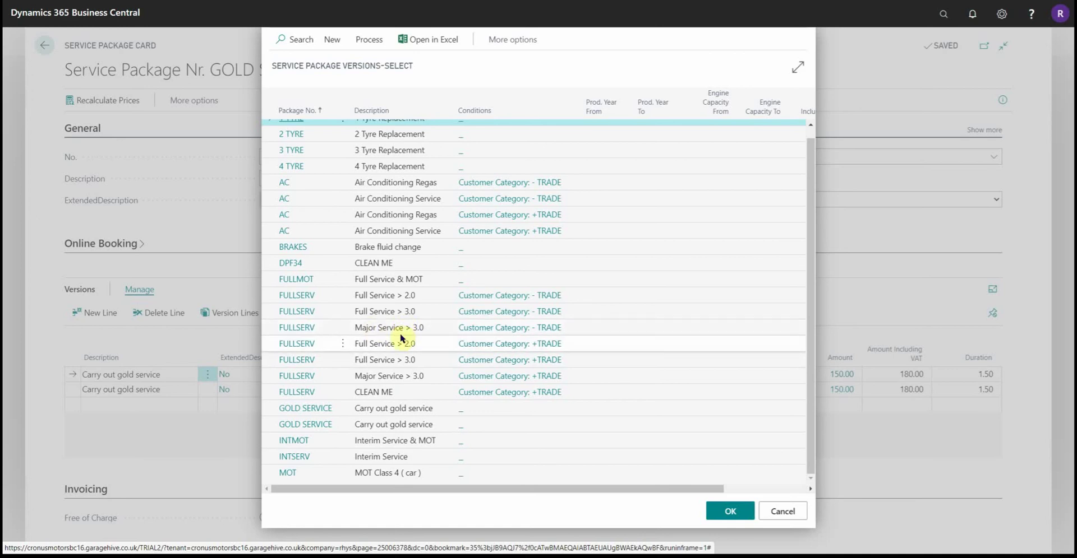
left_click(299, 328)
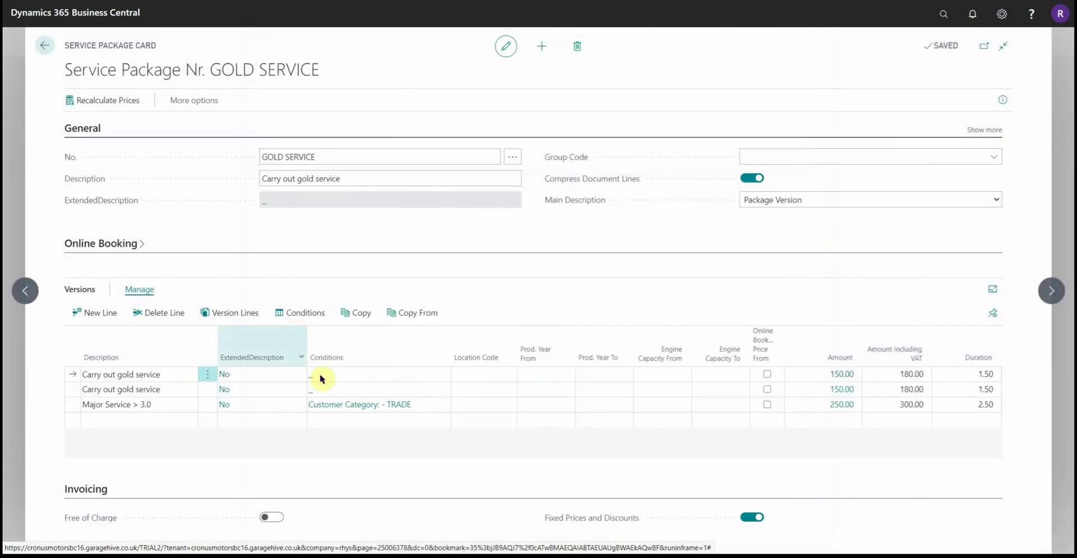